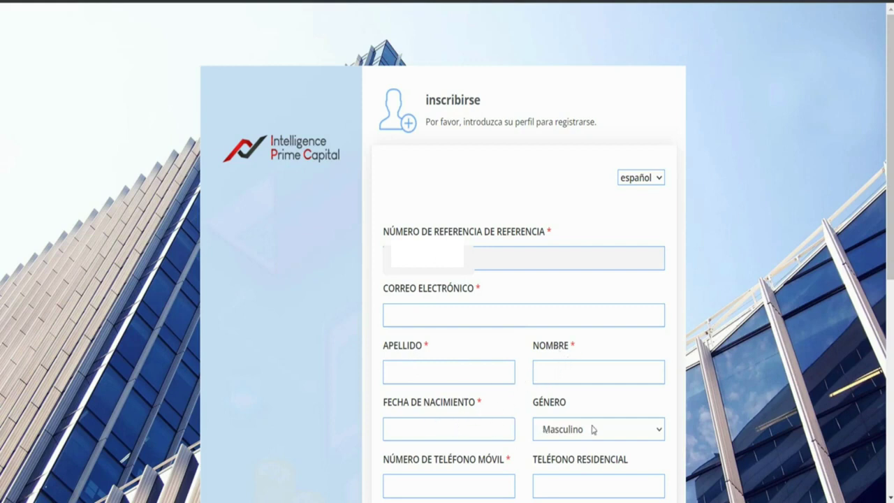
- Look through the registration form's fields and switch the form's language from Spanish to English
scroll(422, 339, "down", 2)
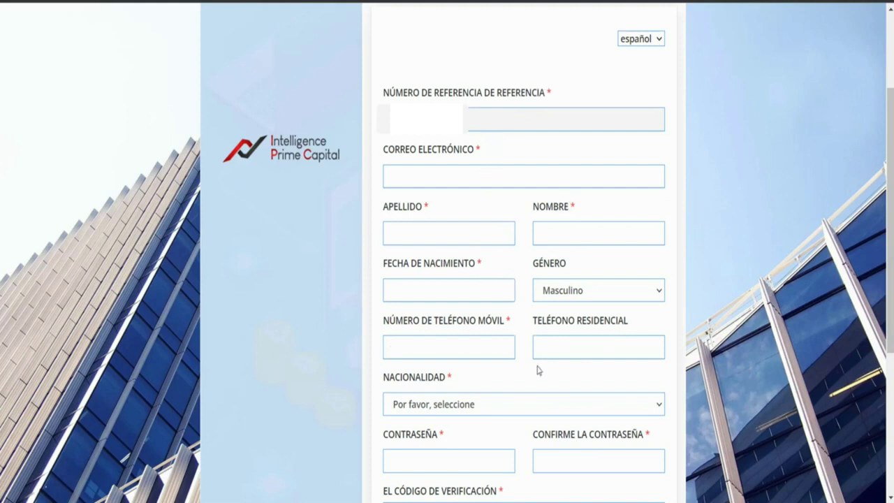
scroll(457, 352, "down", 1)
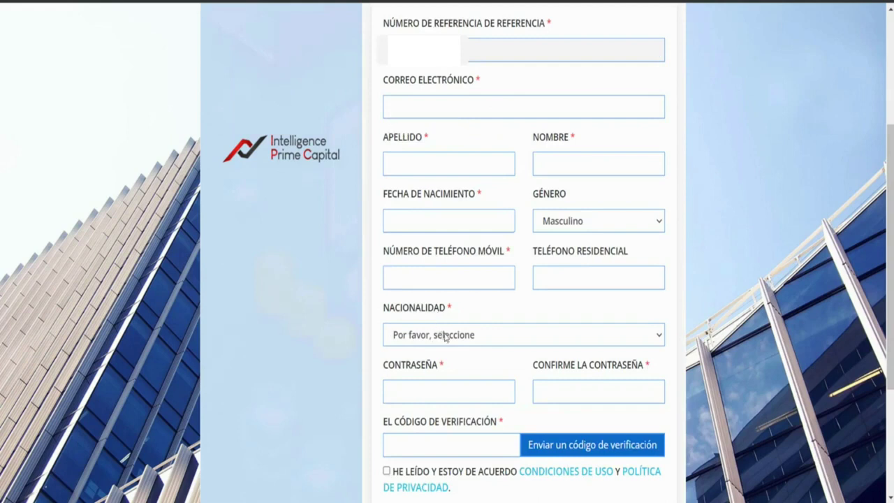
scroll(477, 355, "down", 1)
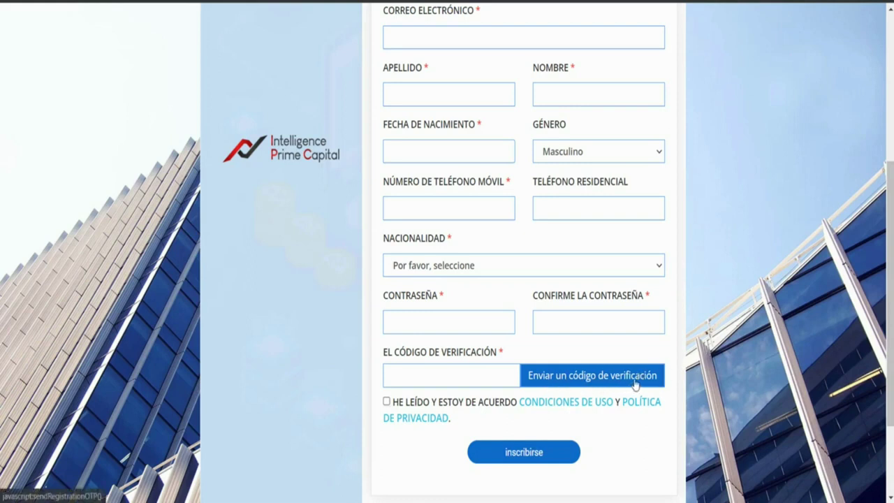
scroll(673, 365, "up", 3)
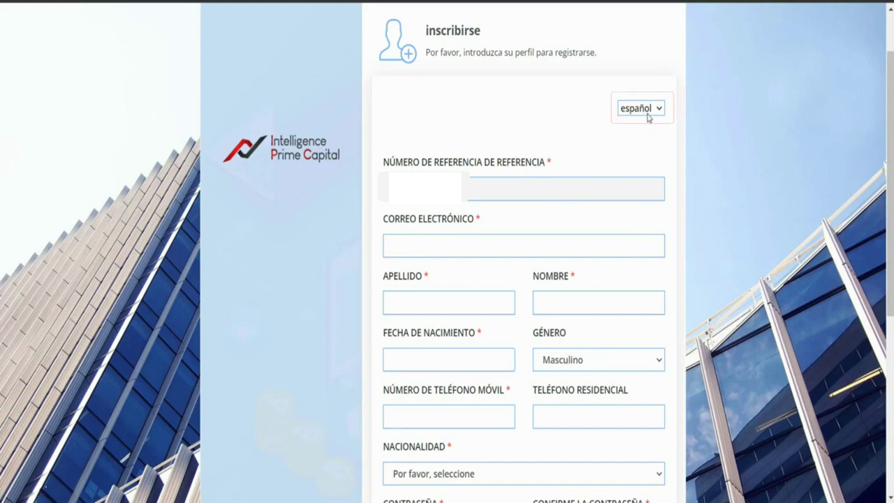
left_click(648, 116)
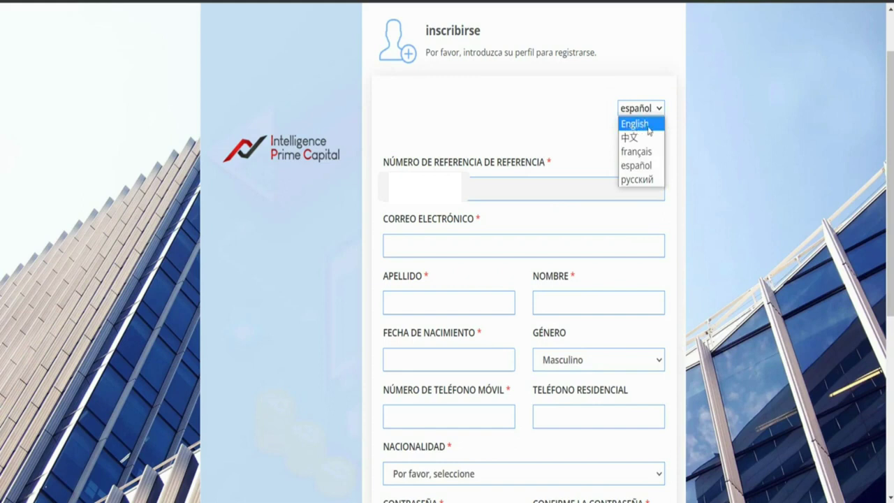
left_click(649, 131)
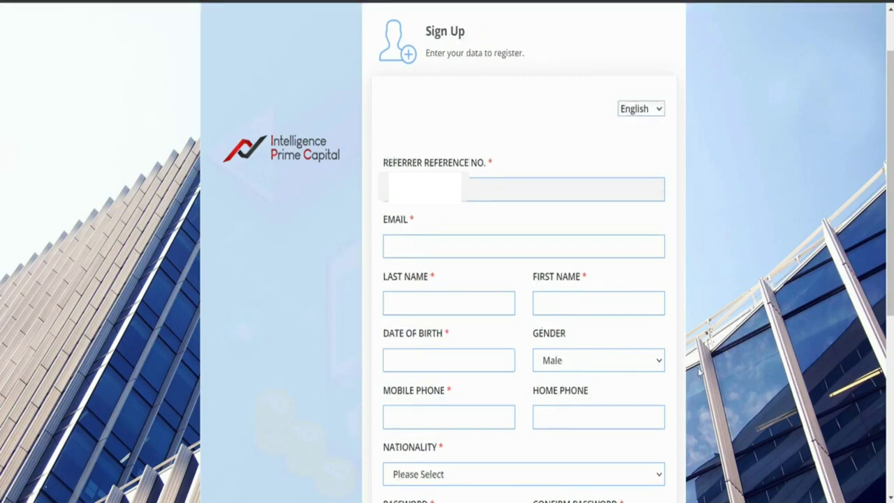
- Request a verification code, enter it in the verification code field, accept the terms of use and privacy policy, and submit the sign-up
scroll(699, 372, "down", 2)
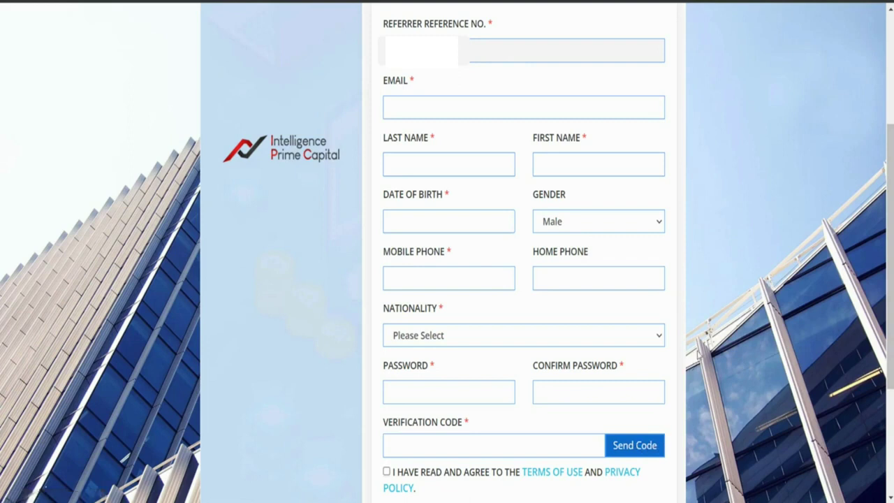
scroll(674, 372, "down", 2)
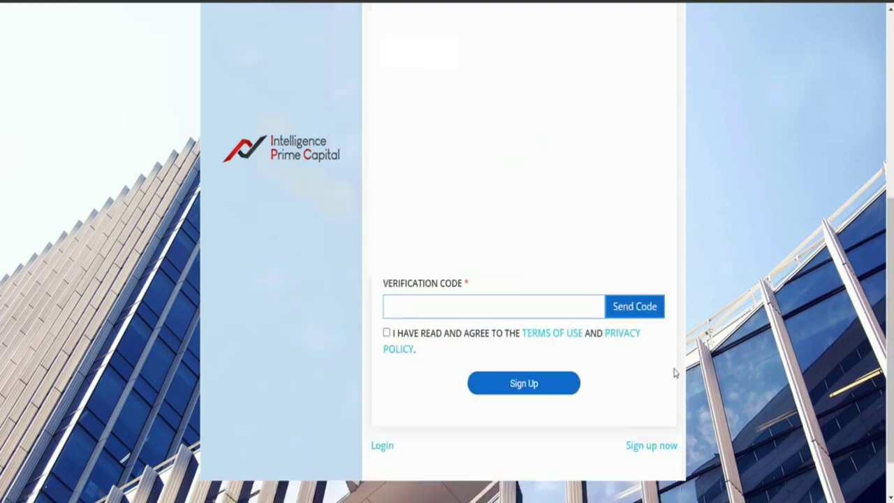
left_click(627, 317)
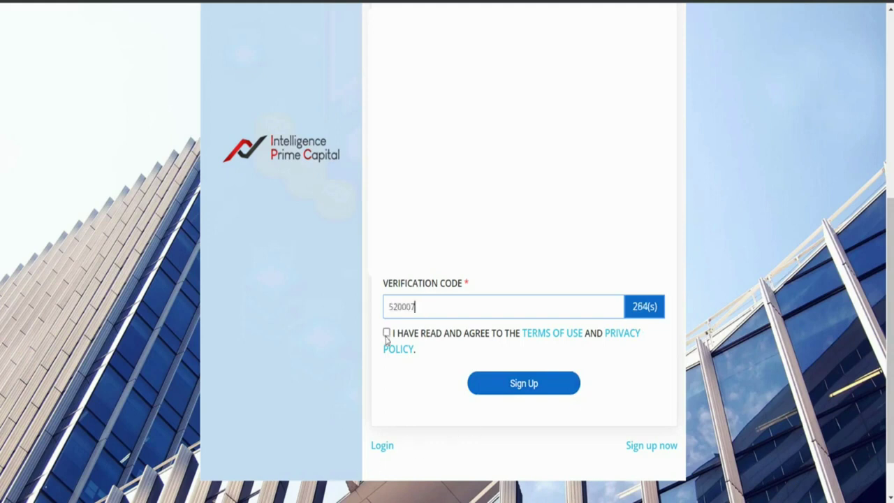
left_click(387, 337)
left_click(545, 387)
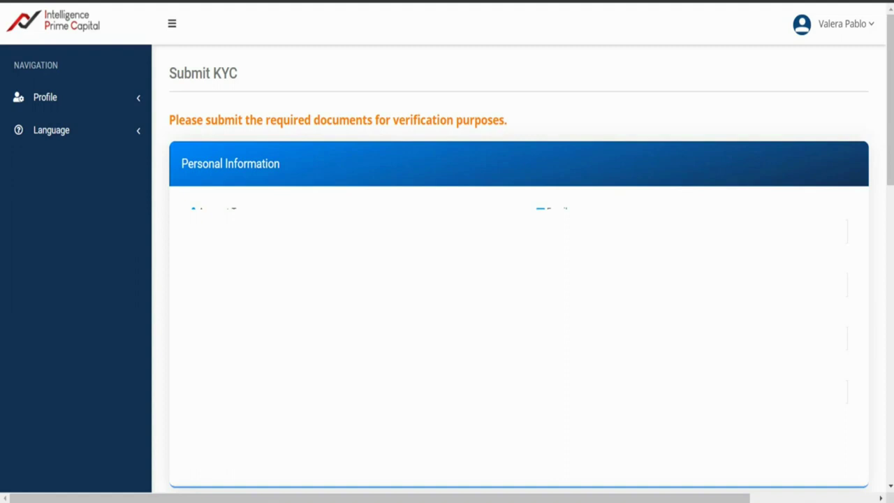
- Attach JPG images of the identity document's front and back as proof of identity and submit the KYC form
left_click_drag(170, 73, 277, 81)
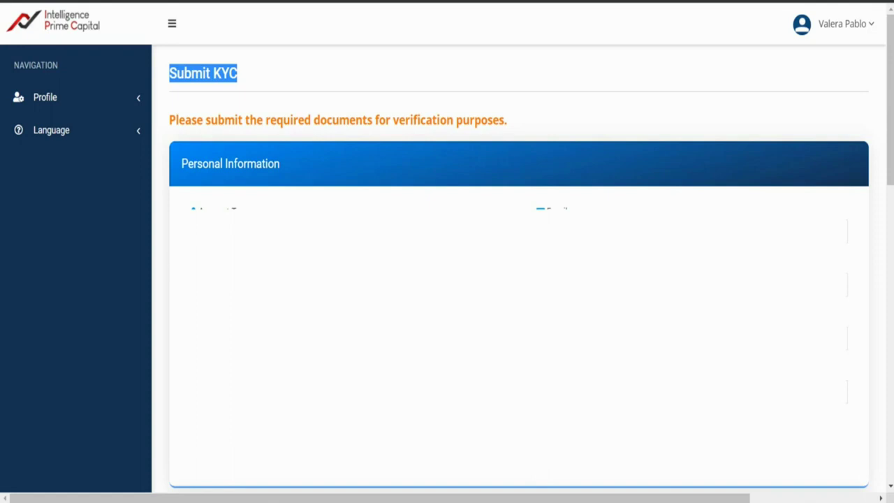
scroll(268, 205, "down", 5)
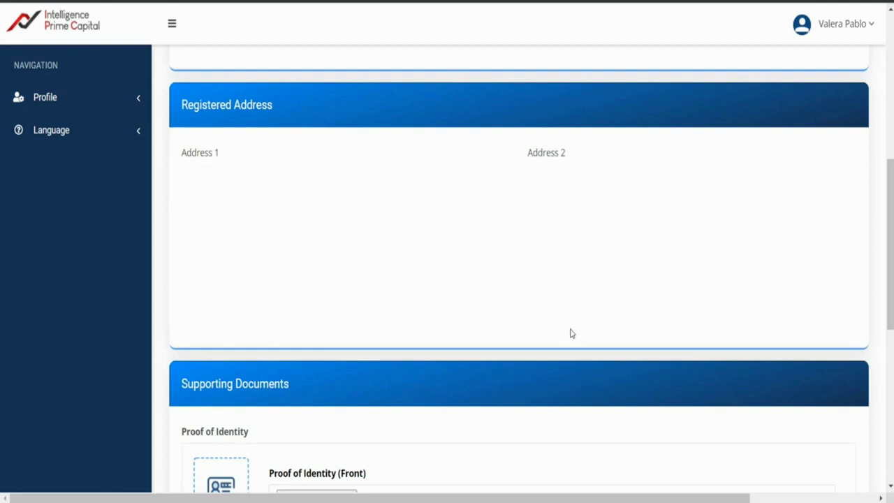
scroll(570, 334, "down", 4)
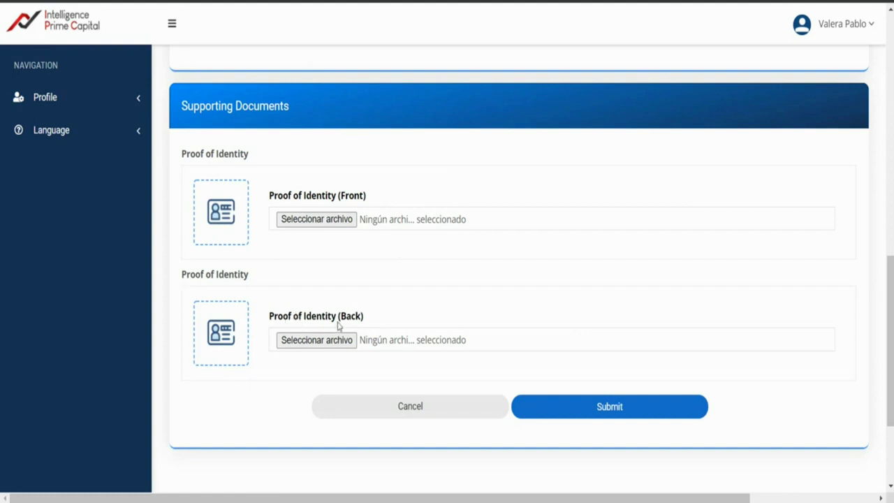
left_click_drag(347, 319, 362, 319)
left_click(329, 220)
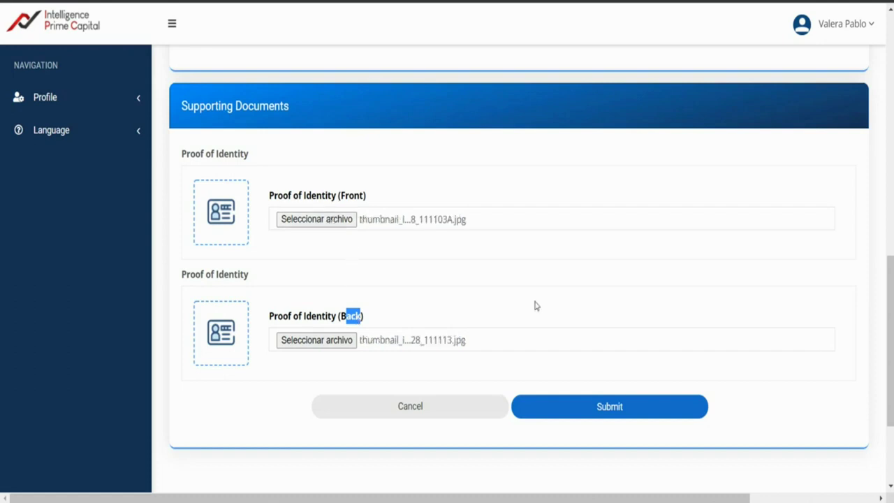
left_click(536, 305)
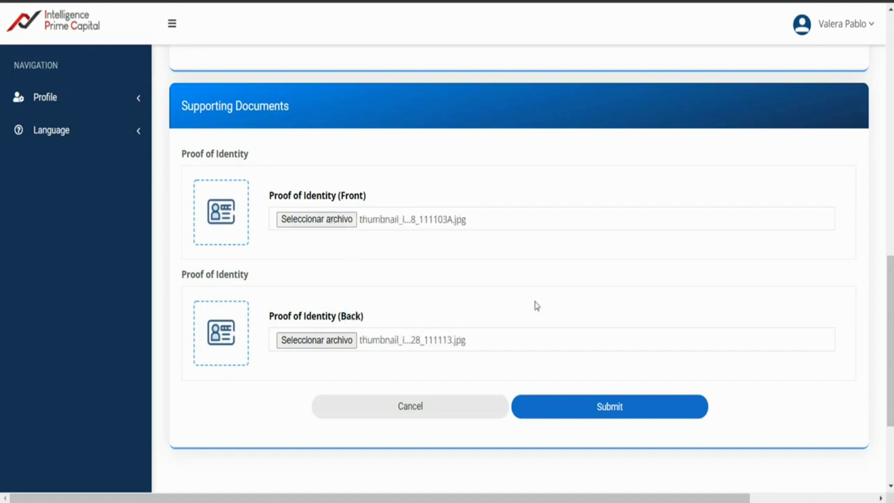
left_click(597, 412)
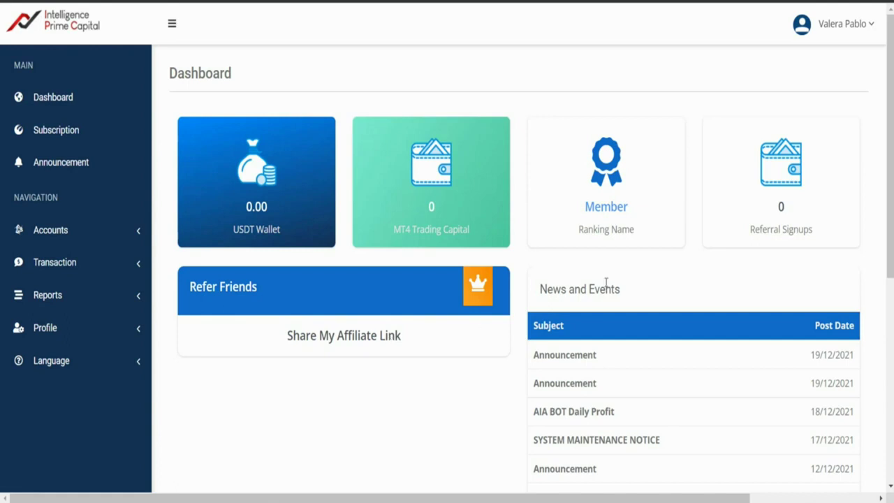
- Open the account's Manage Profile page and look over the contact information and address sections
left_click(865, 29)
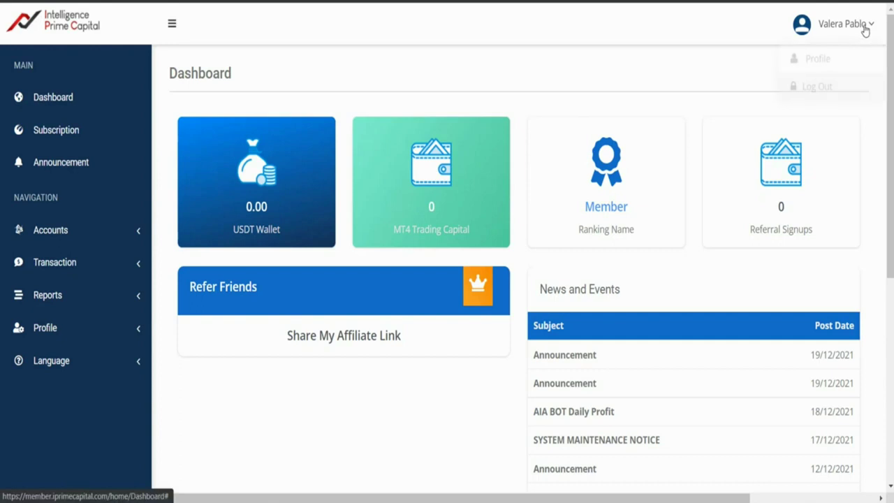
left_click(829, 62)
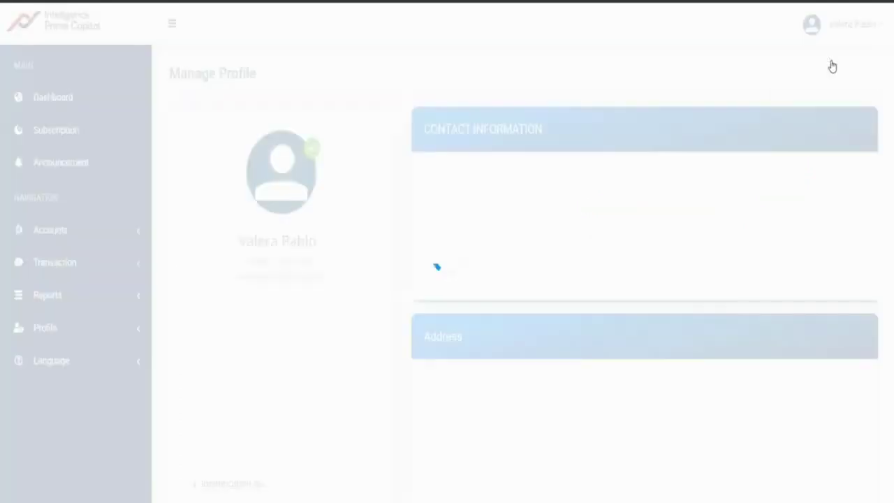
scroll(475, 265, "down", 5)
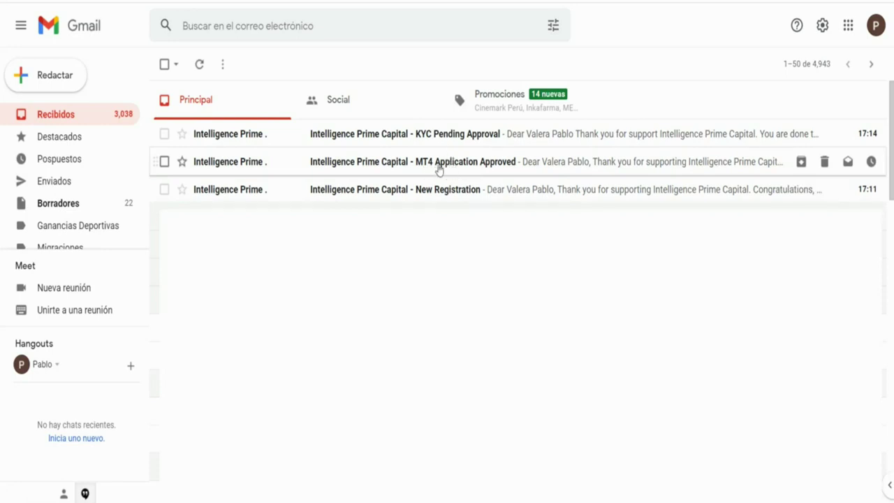
- In Gmail, read the "MT4 Application Approved" and "KYC Pending Approval" messages from Intelligence Prime Capital and return to the inbox
left_click(493, 167)
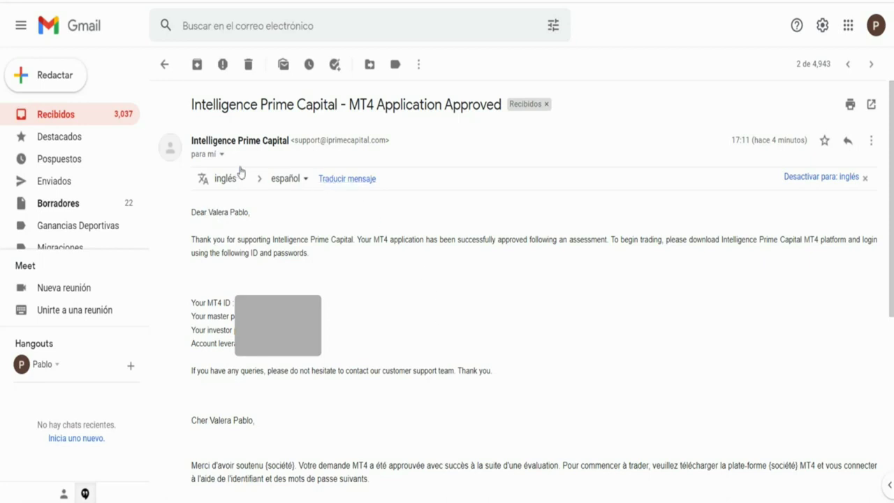
left_click(63, 115)
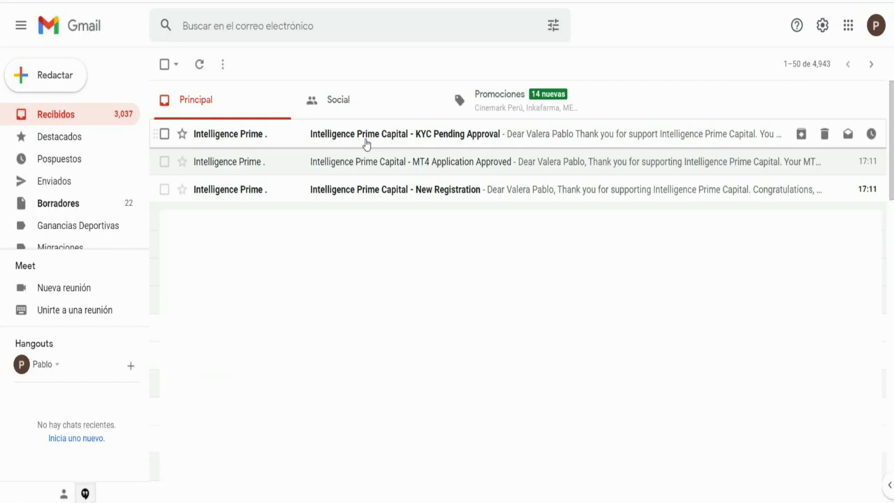
left_click(458, 143)
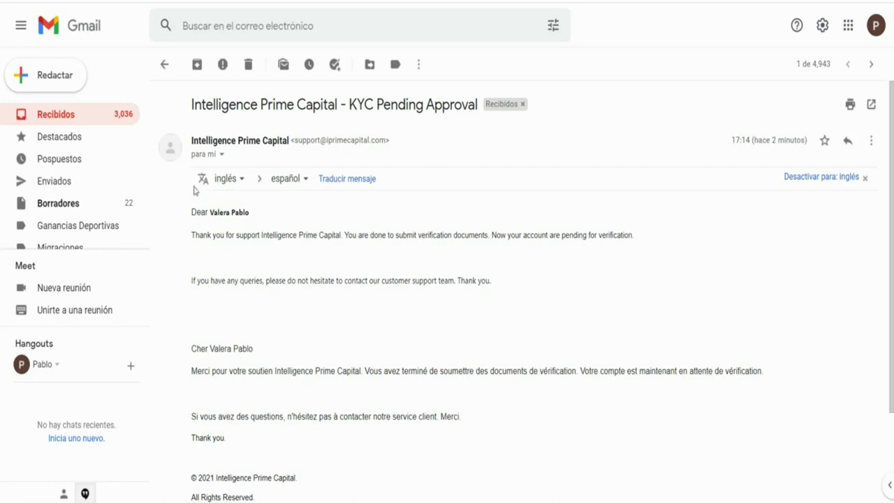
left_click(76, 116)
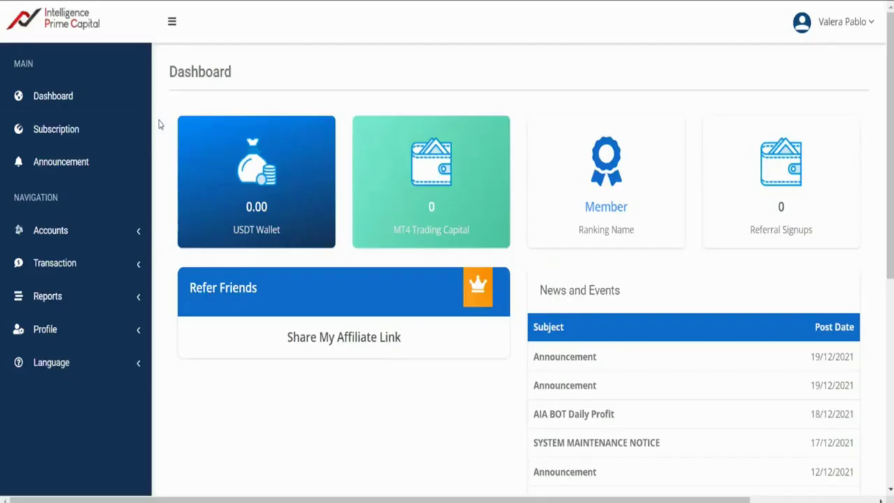
- In the Intelligence Prime Capital member area, open the subscription plans and check the Genius BOT (GB) subscription fee
left_click(58, 133)
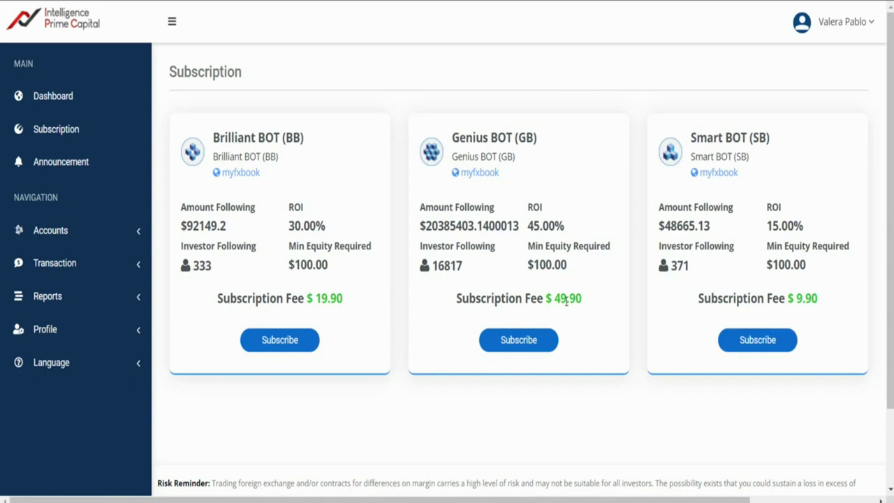
left_click_drag(584, 300, 555, 299)
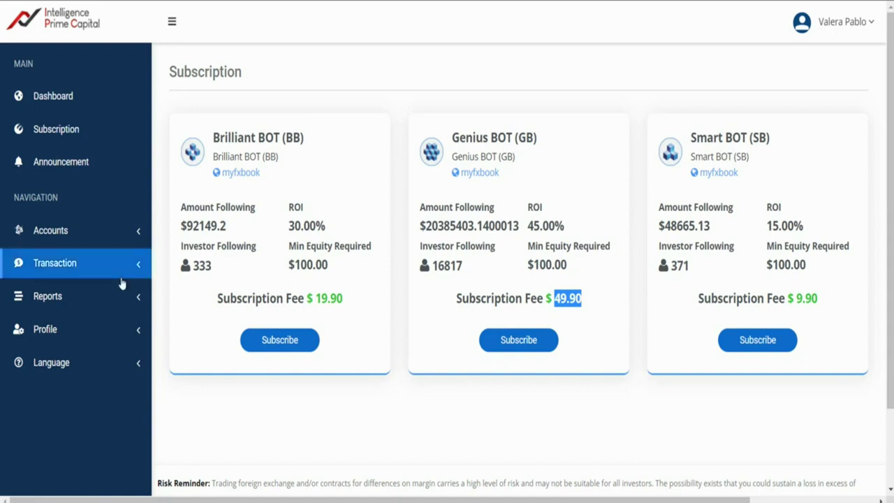
- Open the Funding page and examine the TRC20 and BTC deposit options, including the minimum BTC deposit
left_click(73, 269)
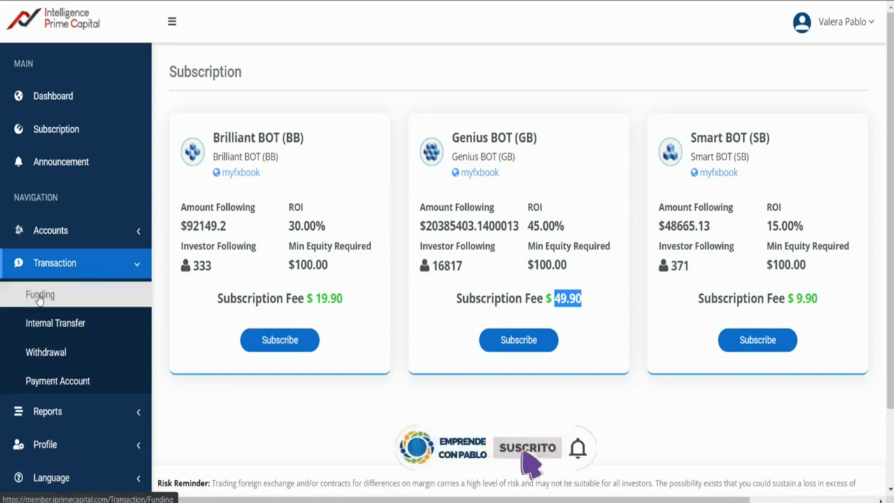
left_click(40, 295)
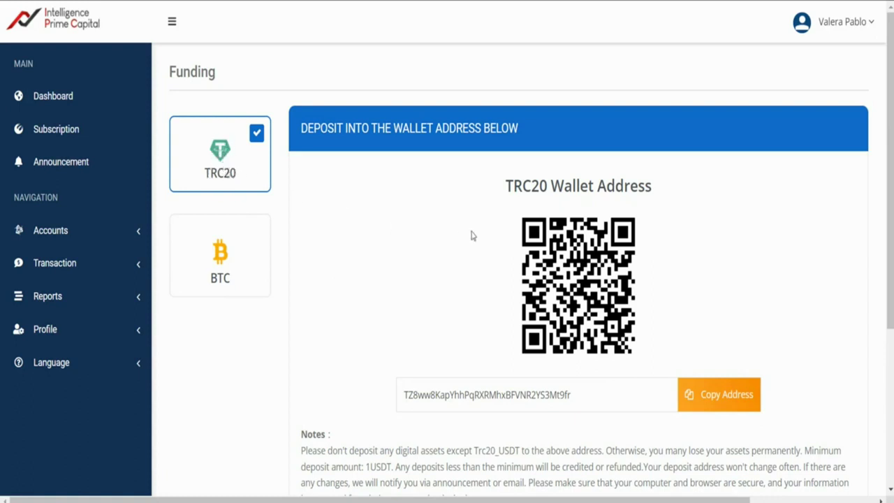
left_click_drag(508, 180, 549, 178)
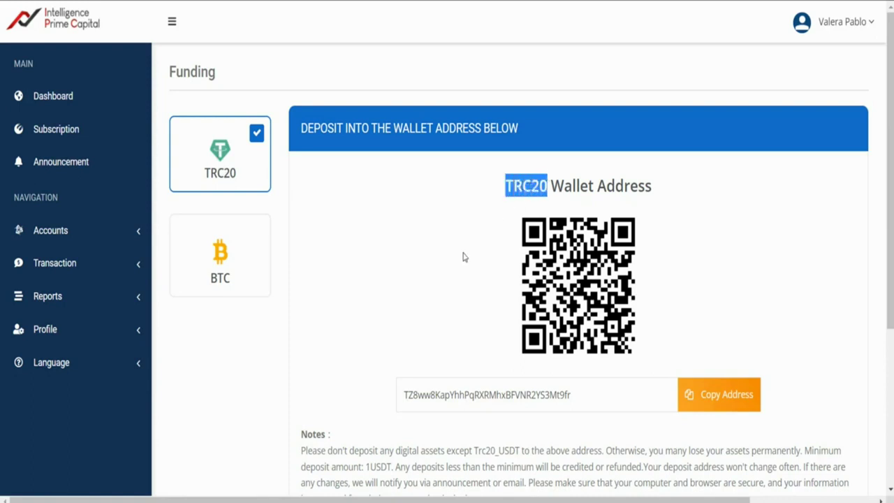
left_click(204, 262)
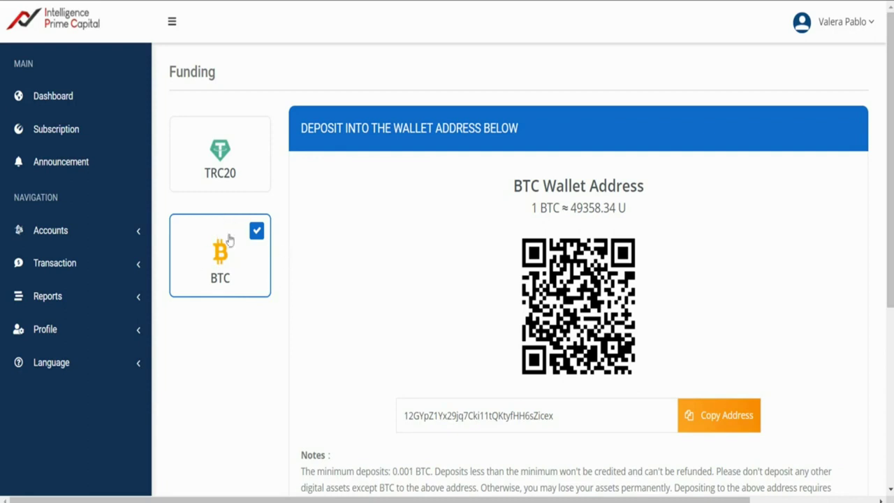
left_click_drag(392, 471, 417, 467)
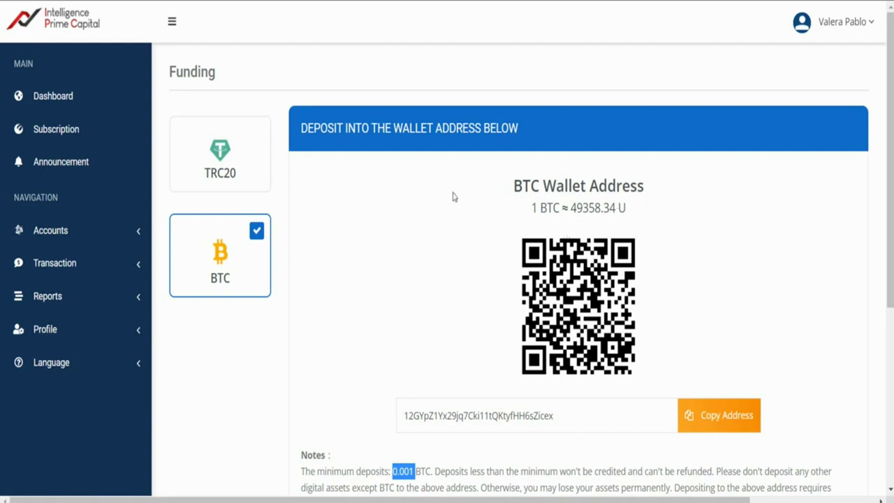
- Copy the TRC20 deposit address and set it in Binance as the destination of a USDT withdrawal over the TRX Tron (TRC20) network
left_click(233, 175)
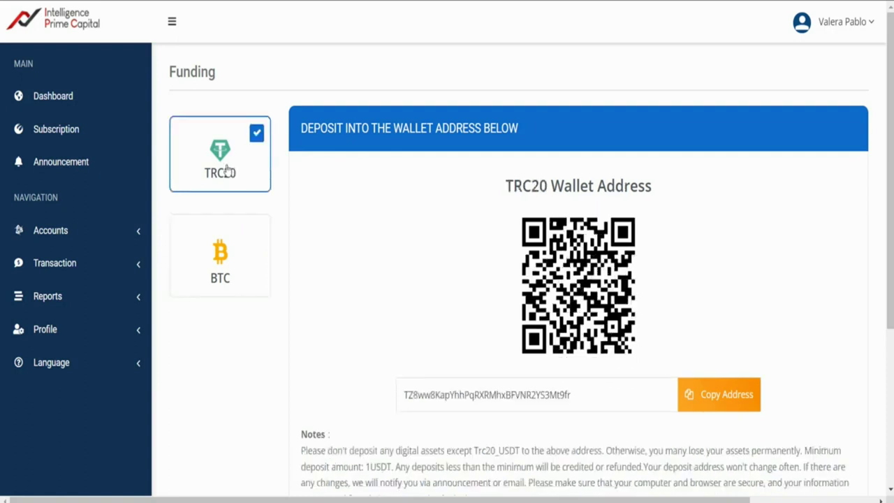
left_click(727, 404)
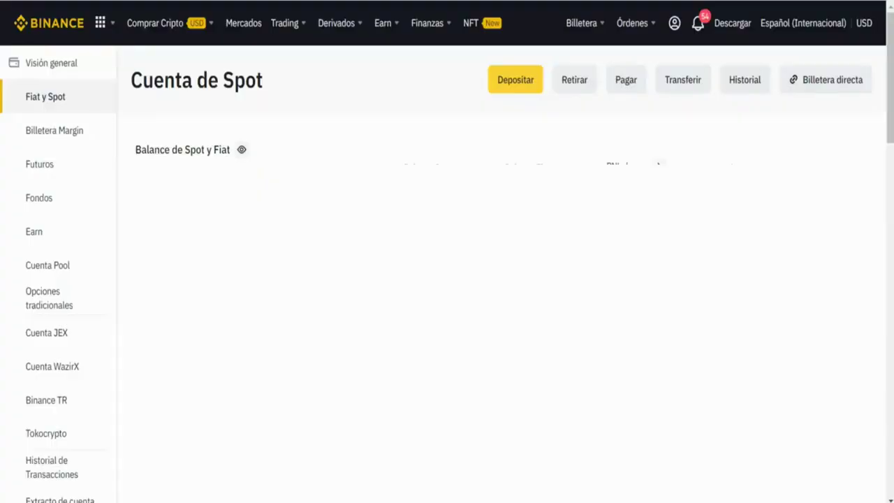
left_click(577, 87)
left_click(305, 162)
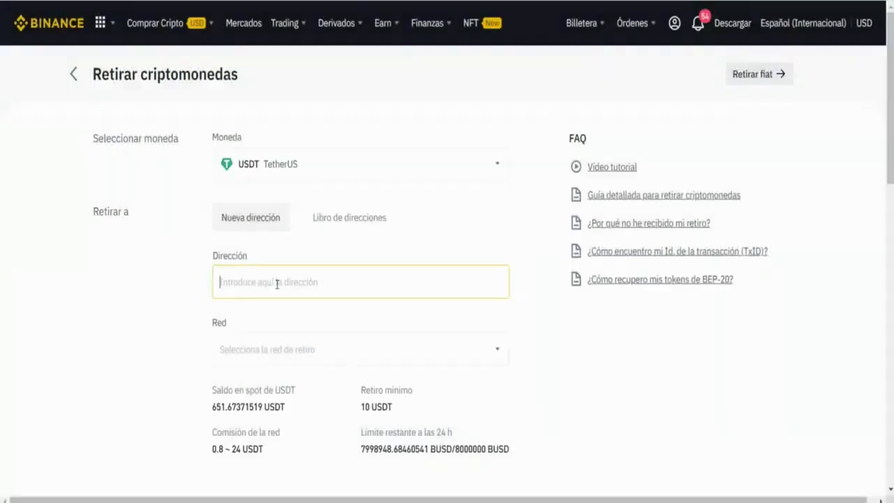
key("ctrl+v")
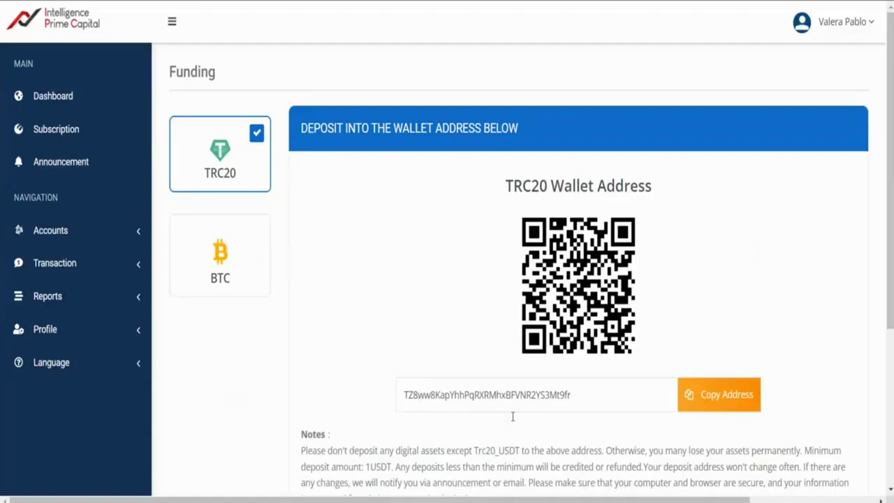
left_click(220, 441)
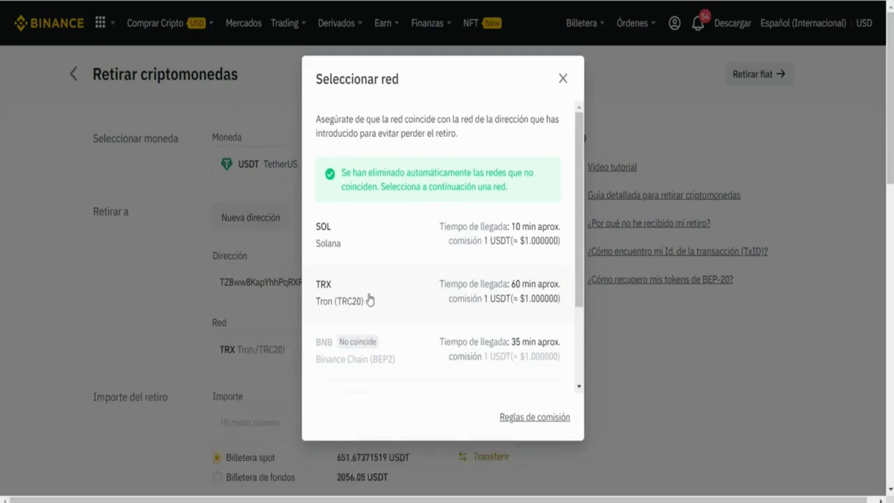
- Confirm TRX Tron (TRC20) as the withdrawal network and set the withdrawal amount to 1051 USDT
left_click(369, 299)
scroll(387, 373, "down", 1)
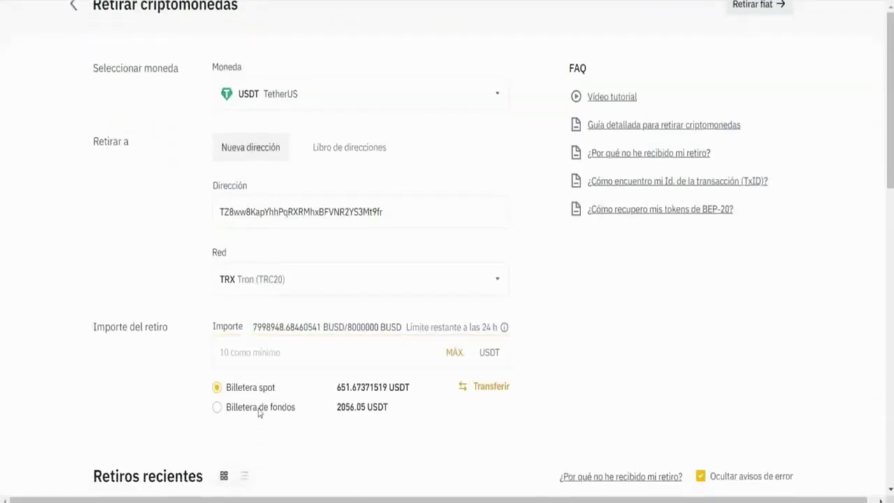
left_click(242, 356)
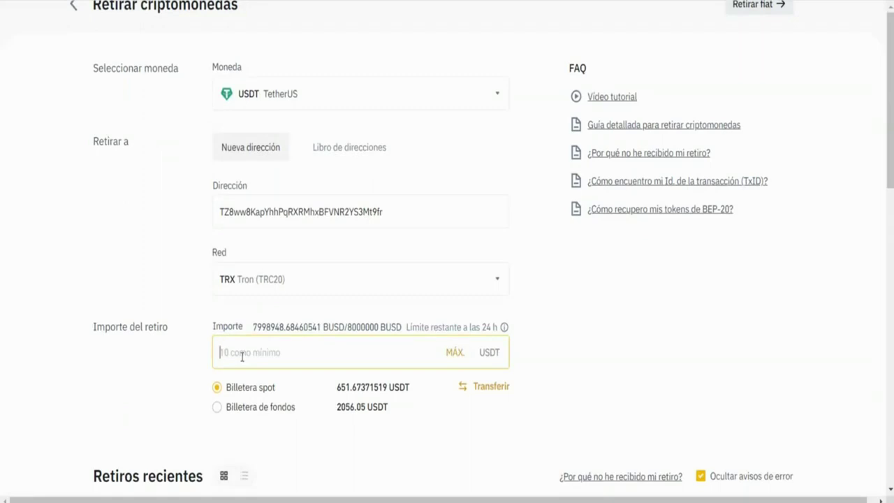
type("10")
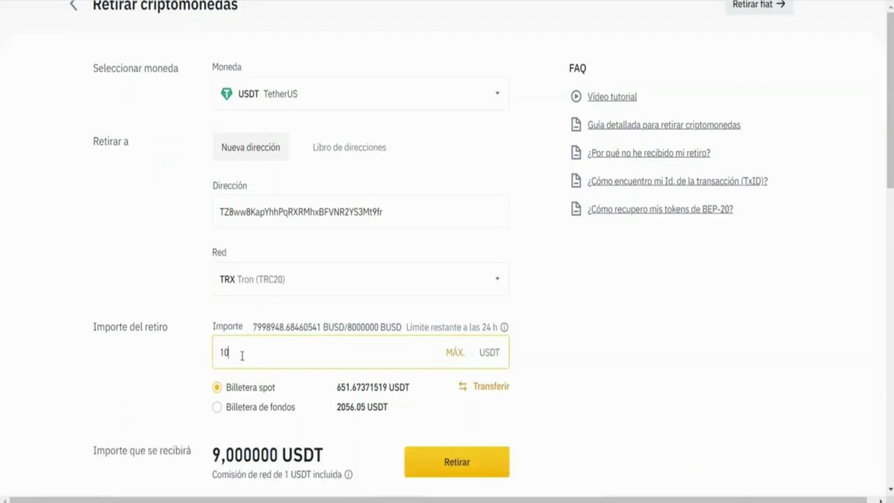
type("50")
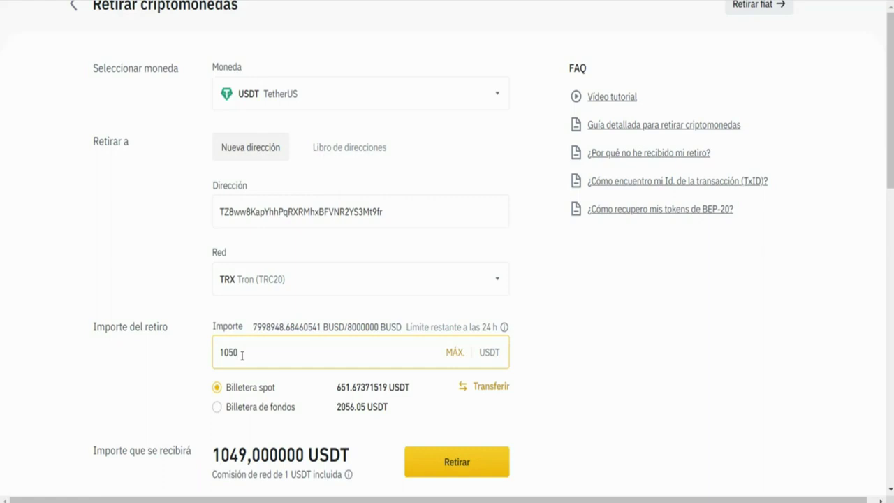
key("BackSpace")
type("1")
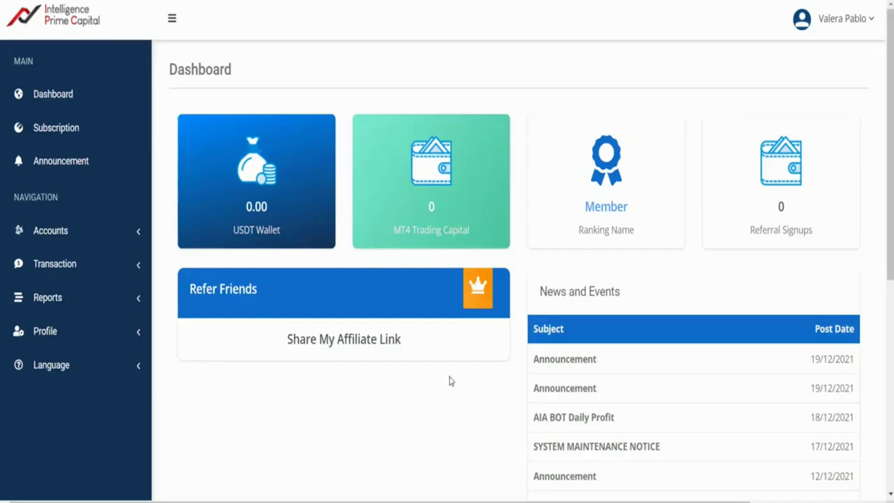
- In the Intelligence Prime Capital member area, refresh the dashboard and check the USDT Wallet balance
left_click(70, 101)
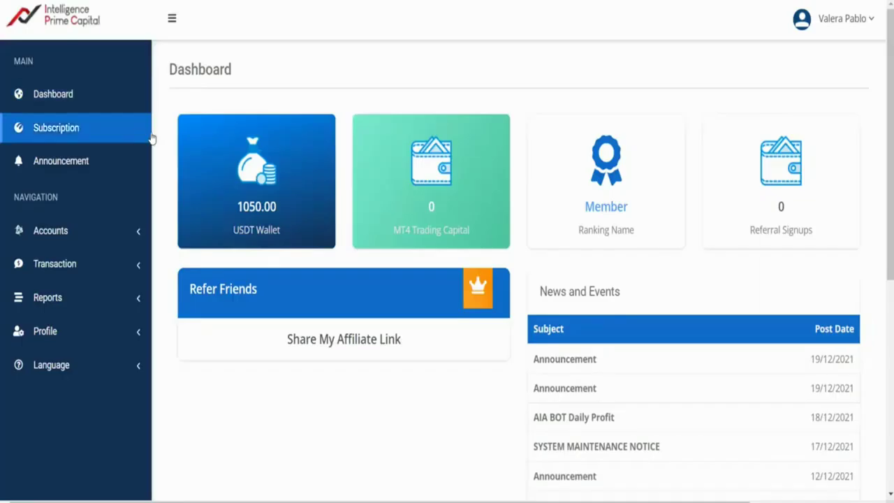
left_click_drag(238, 206, 285, 218)
left_click(285, 218)
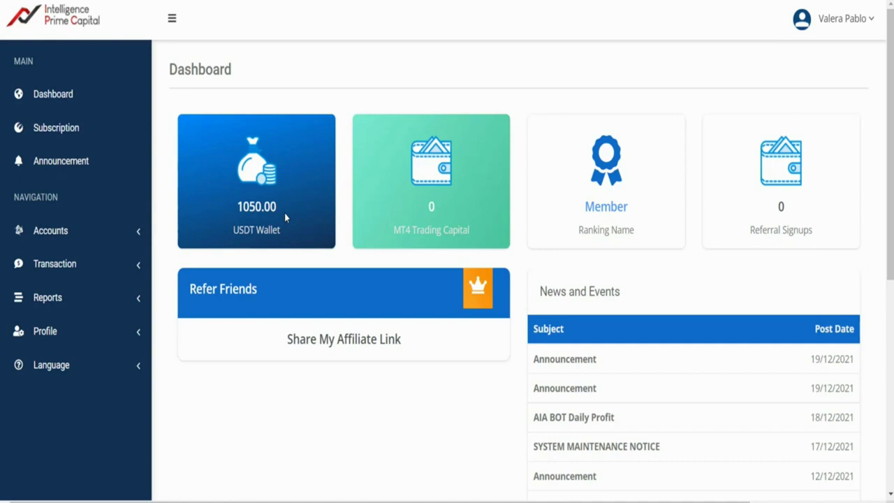
double_click(269, 206)
left_click(288, 239)
left_click_drag(238, 208, 278, 213)
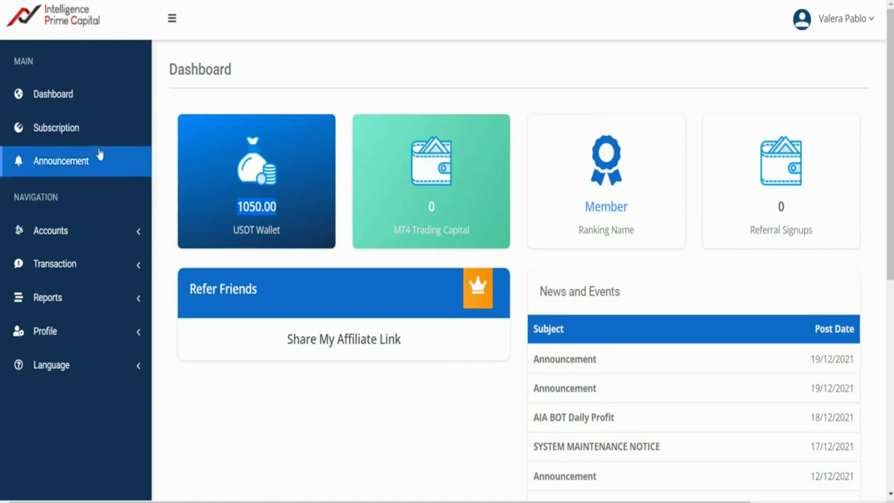
- Start a subscription to the Genius BOT (GB) plan with a deposit amount of 1000.1
left_click(57, 134)
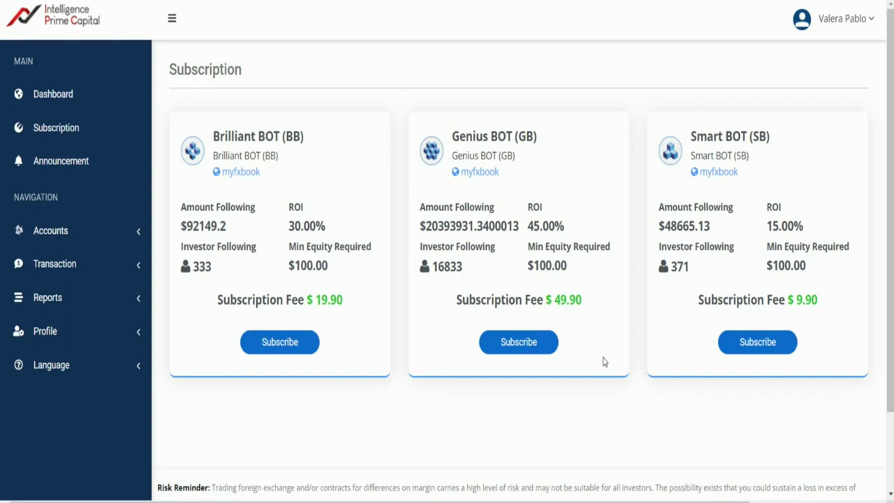
left_click(512, 346)
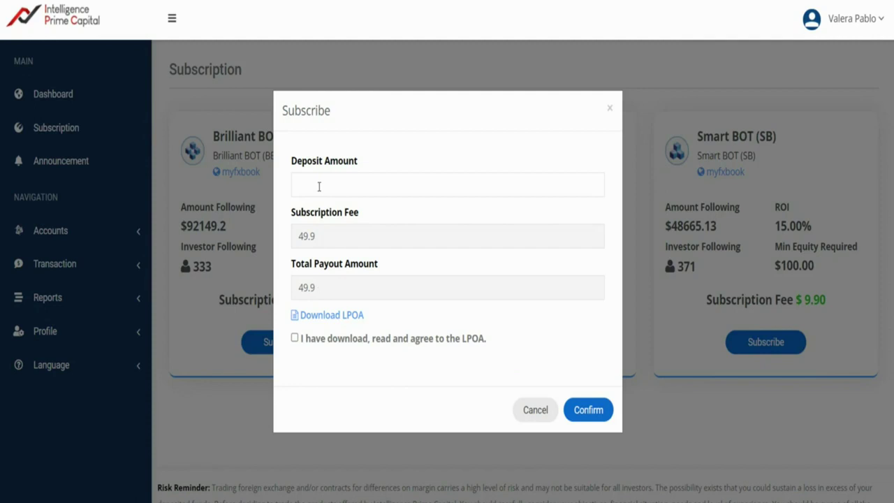
left_click(320, 183)
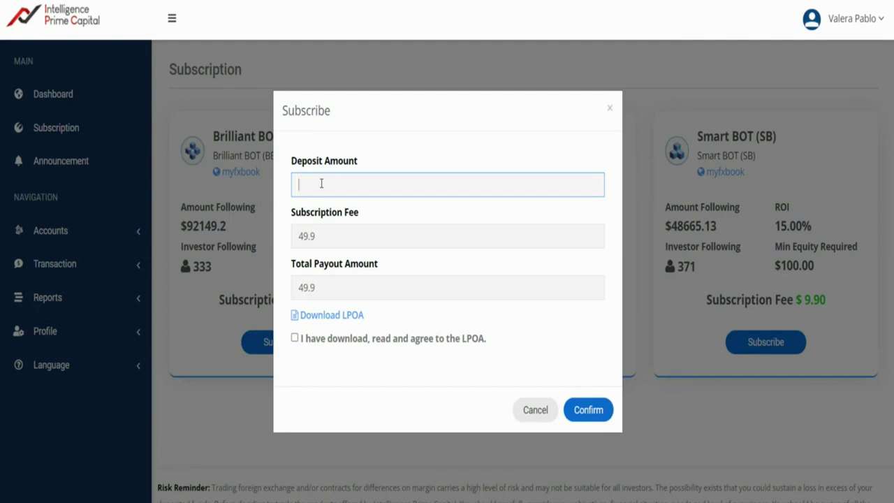
type("1000.1")
left_click(351, 289)
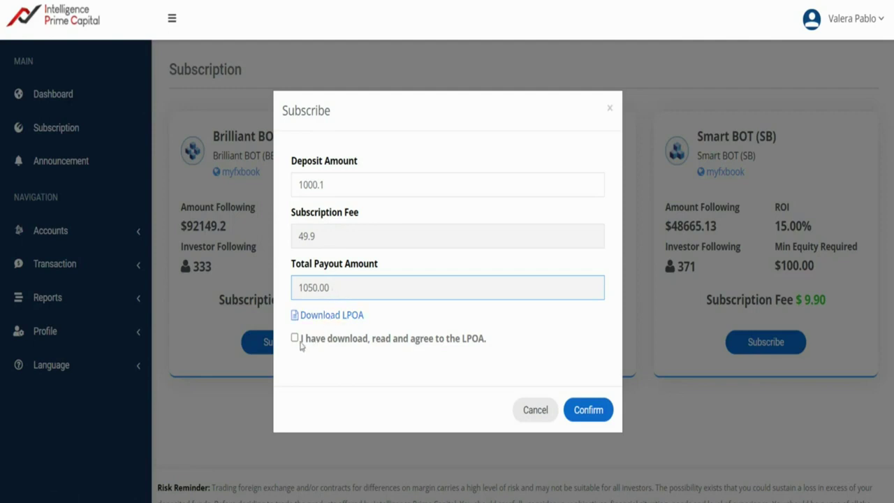
- Read through the LPOA document, then accept its terms and confirm the Genius BOT subscription
left_click(325, 319)
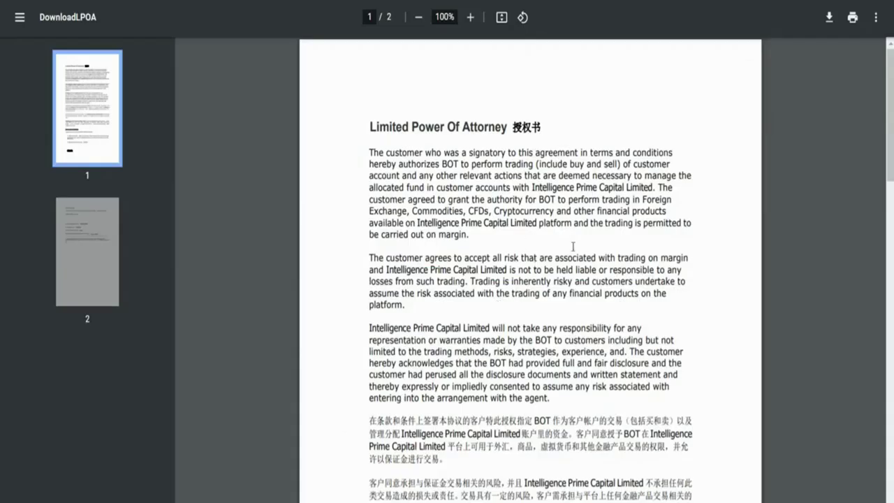
scroll(503, 302, "down", 3)
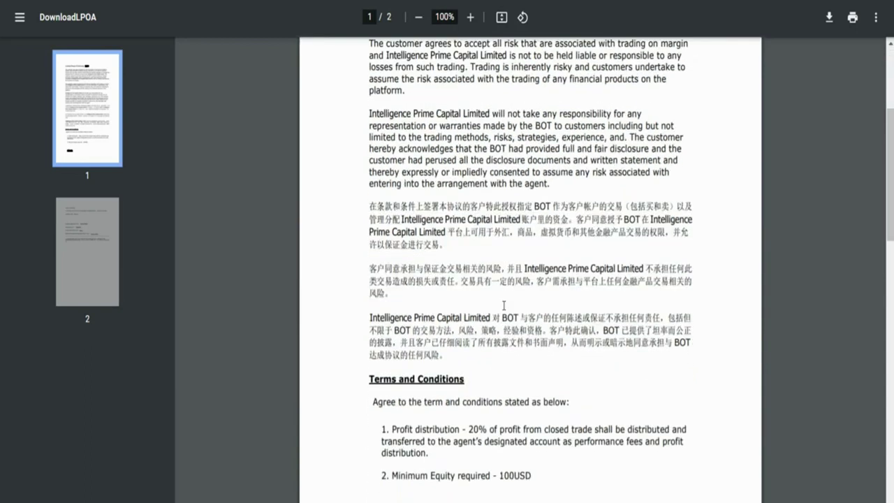
scroll(503, 305, "up", 3)
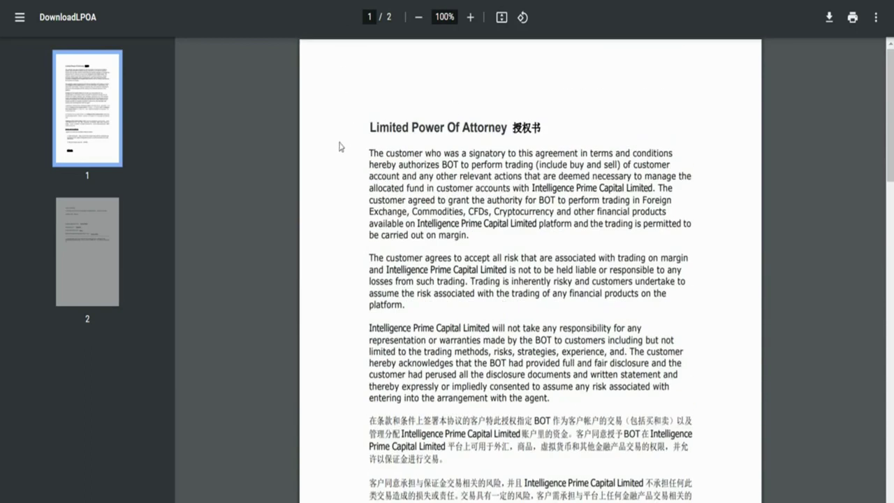
key("ctrl+w")
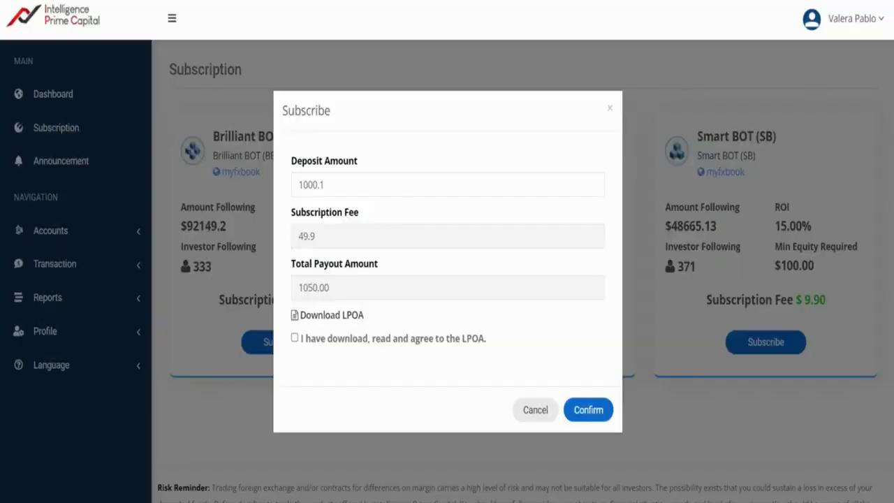
left_click(294, 339)
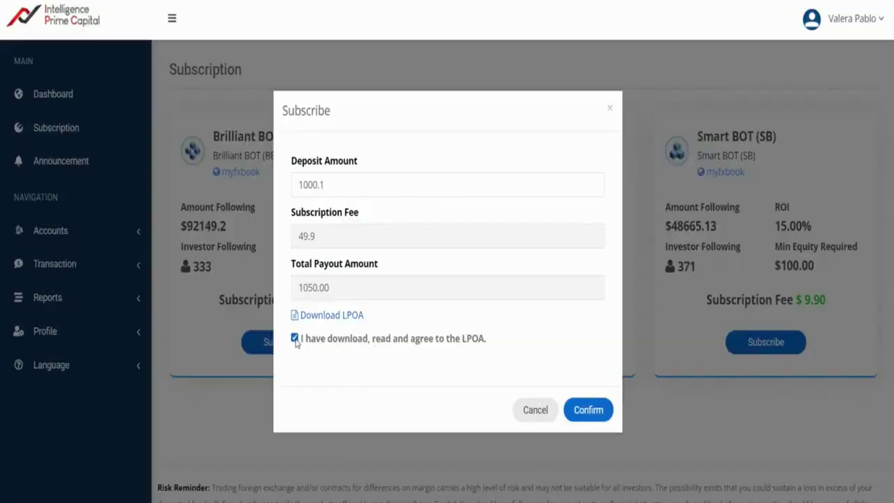
left_click(588, 412)
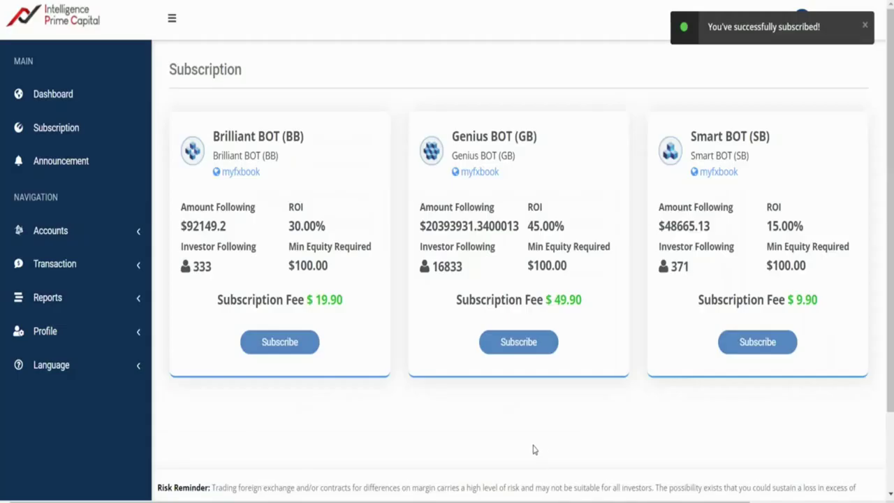
- Return to the dashboard and check the MT4 Trading Capital balance and the affiliate link section
left_click(62, 96)
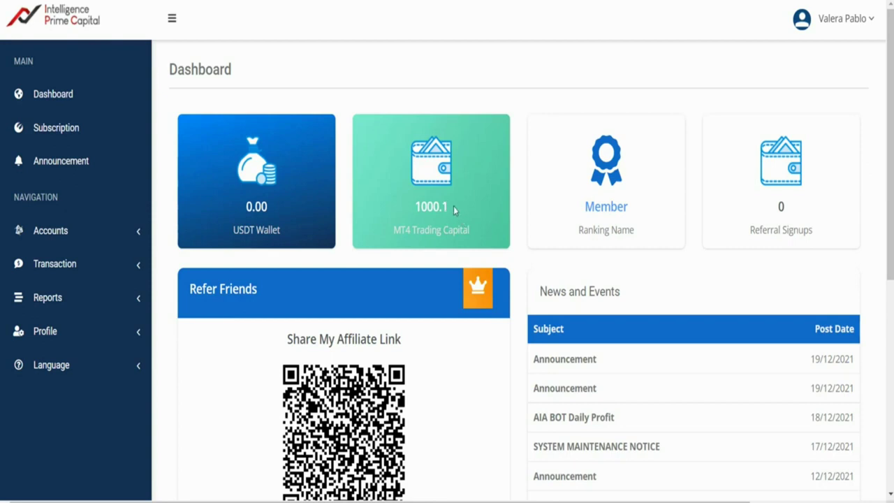
left_click_drag(452, 210, 414, 207)
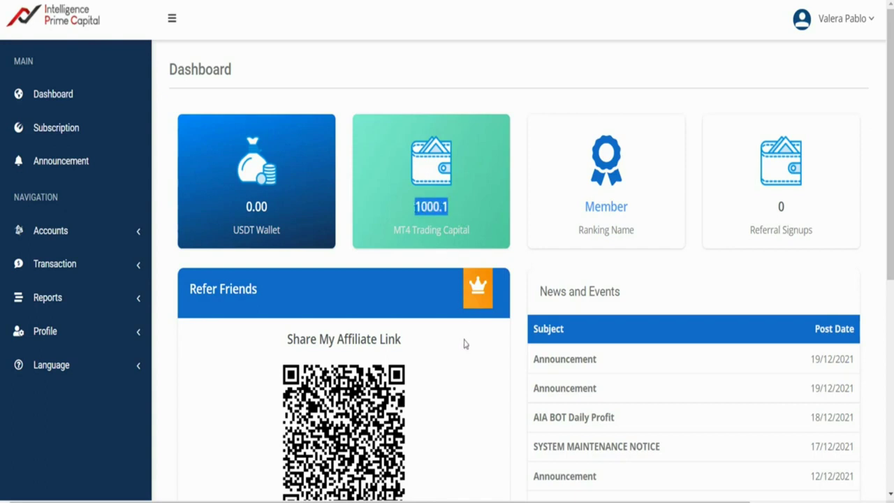
scroll(465, 347, "down", 1)
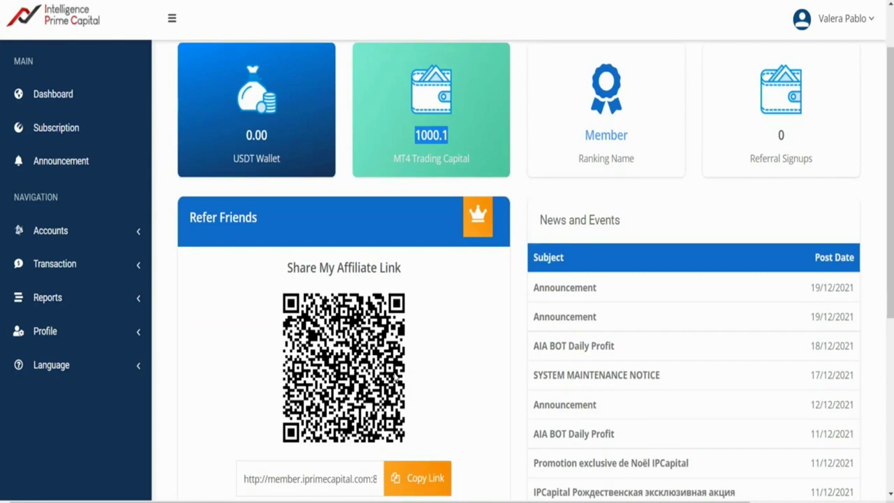
scroll(458, 384, "up", 1)
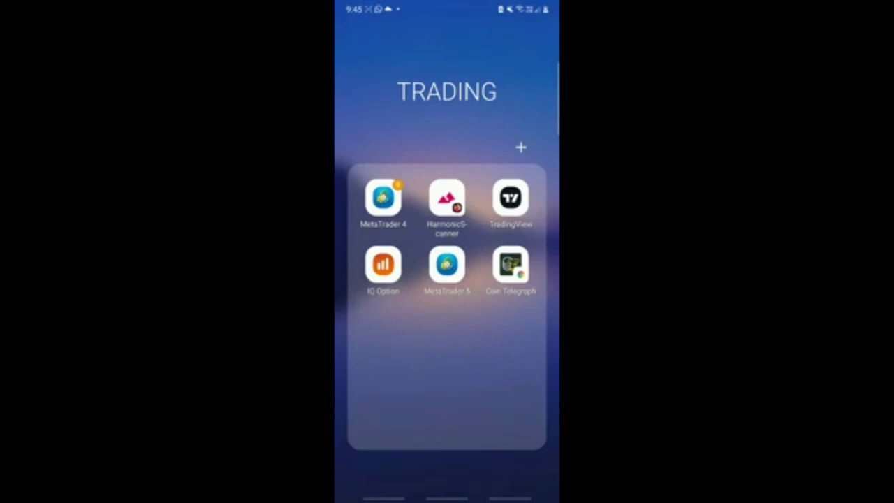
- Switch to MetaTrader 4 on the phone and, from account management, start adding an account by connecting to an existing one
left_click(382, 197)
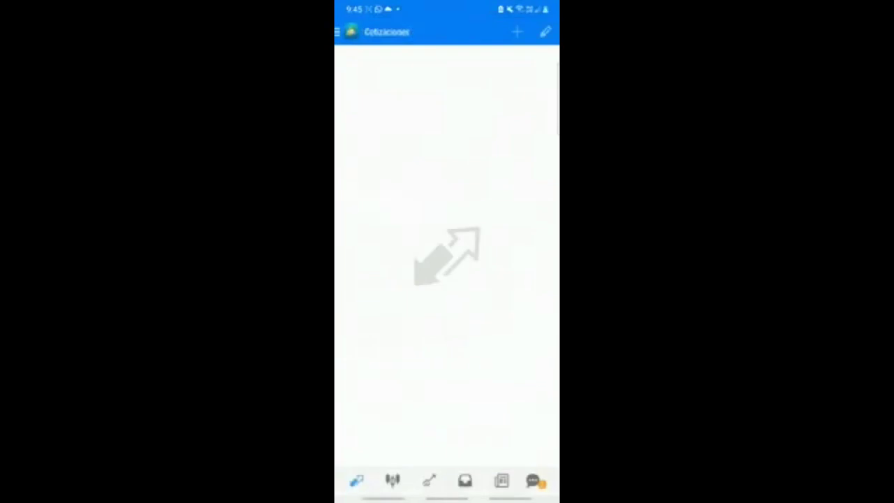
left_click(338, 31)
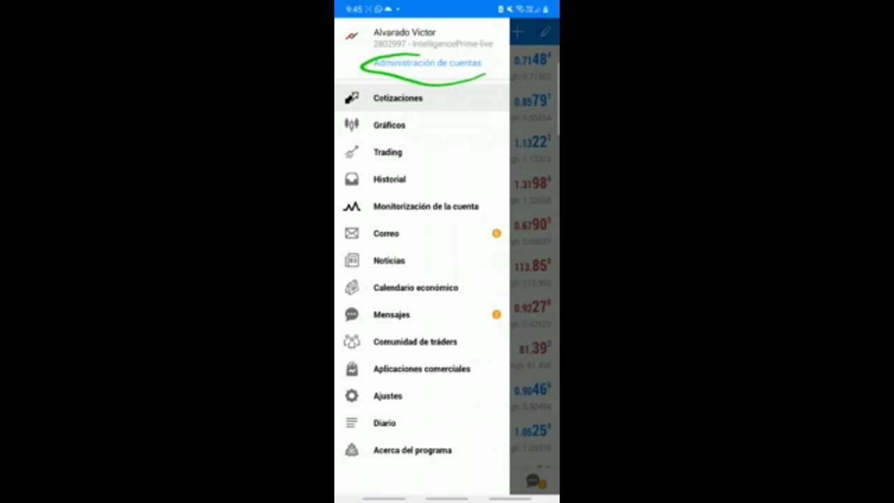
left_click(427, 63)
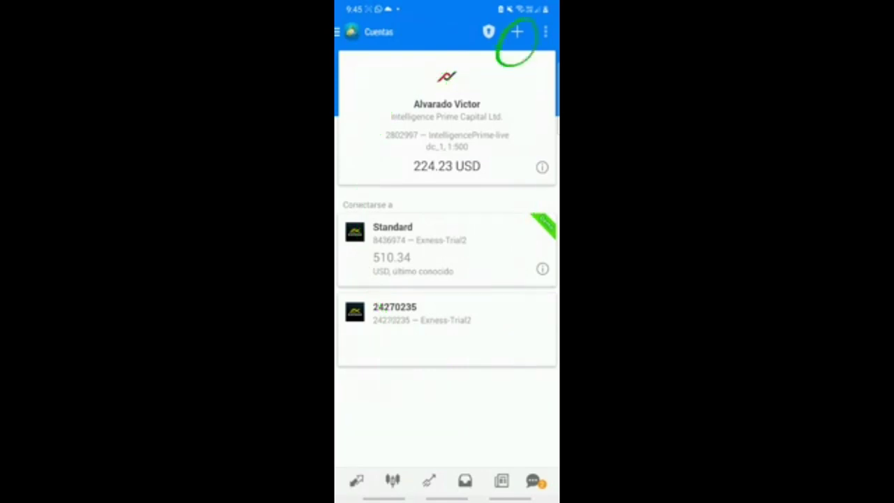
left_click(517, 31)
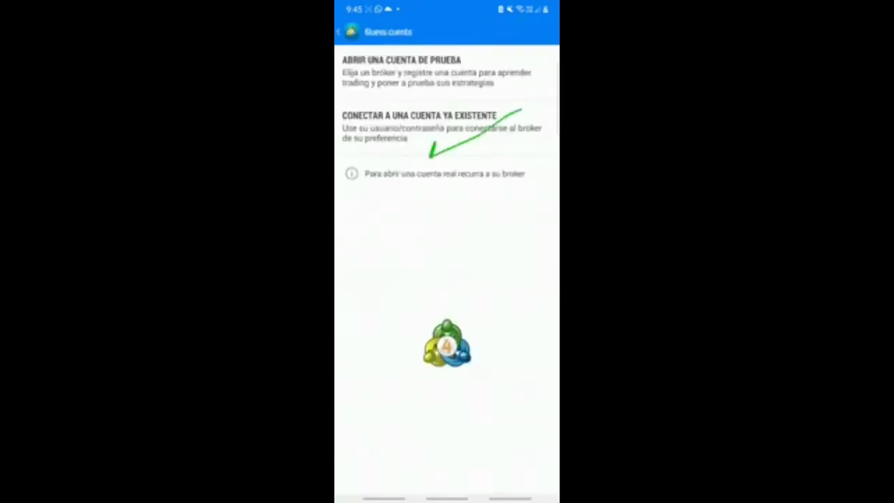
left_click(419, 126)
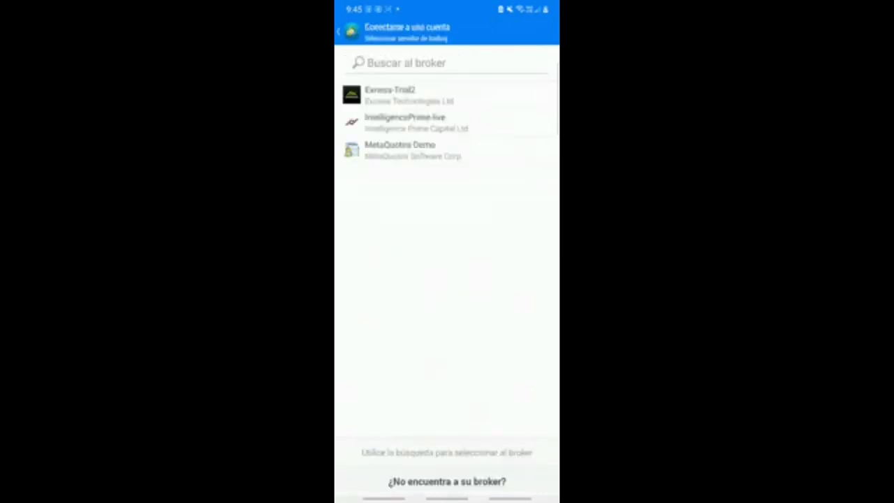
- Search the brokers for "intelligencepri" and choose the IntelligencePrime-live server
left_click(447, 63)
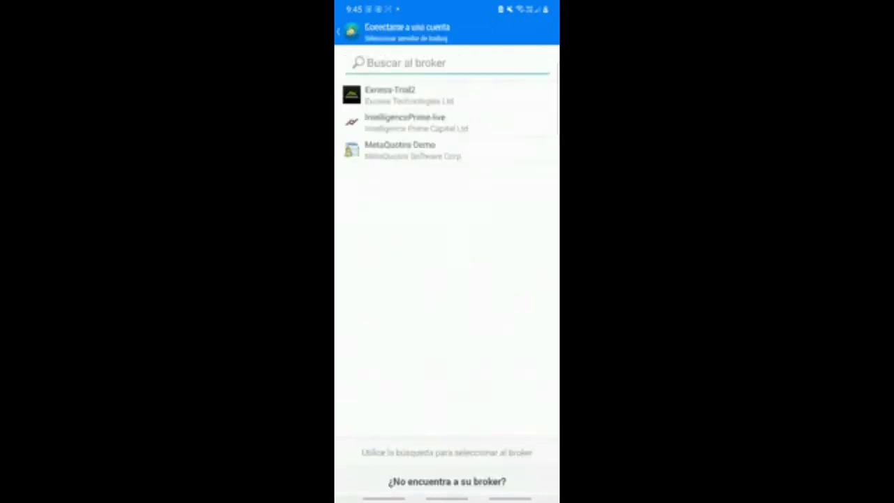
type("in")
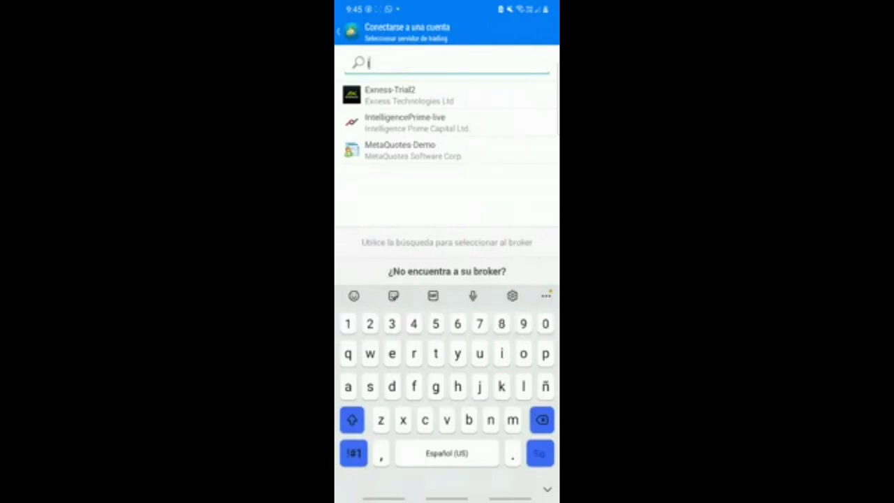
type("telli")
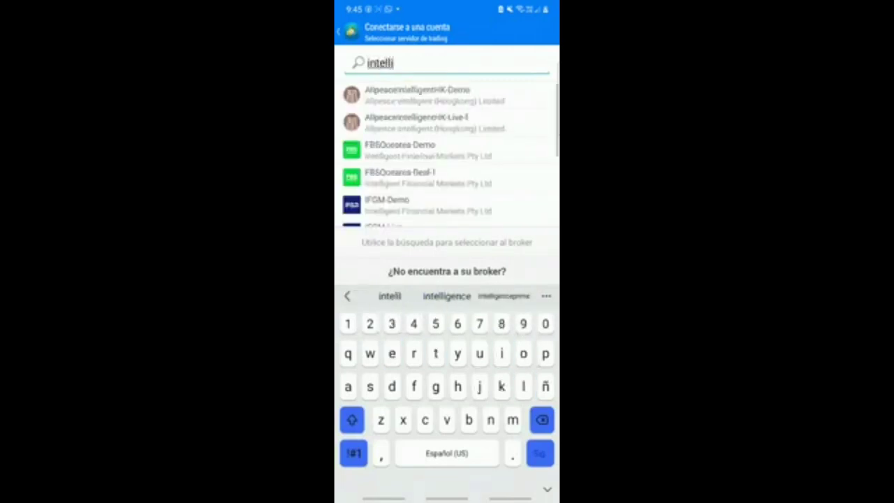
type("genc")
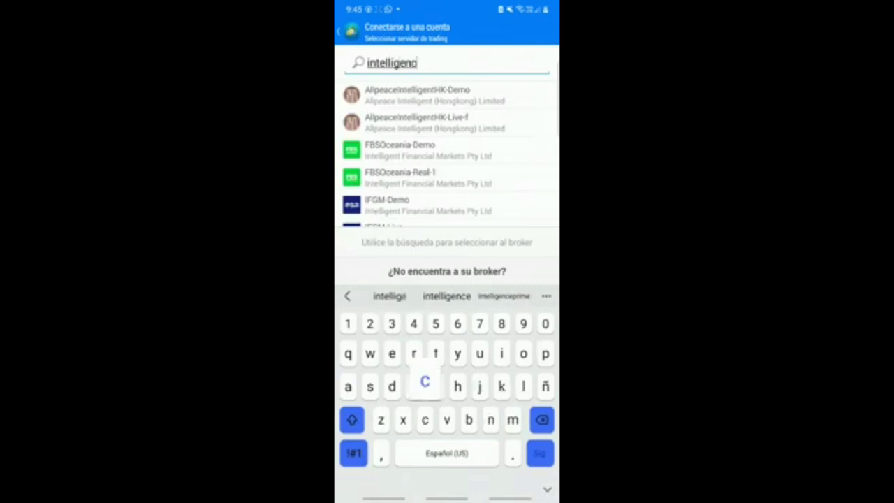
type("epri")
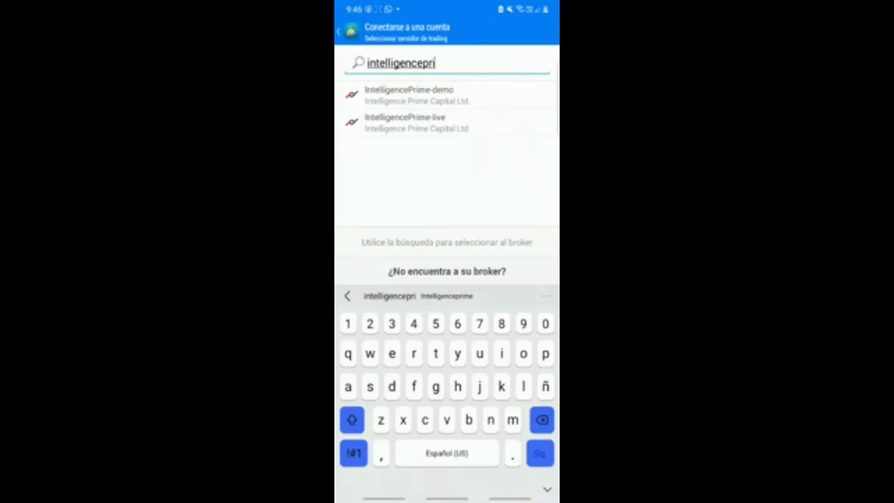
left_click(416, 122)
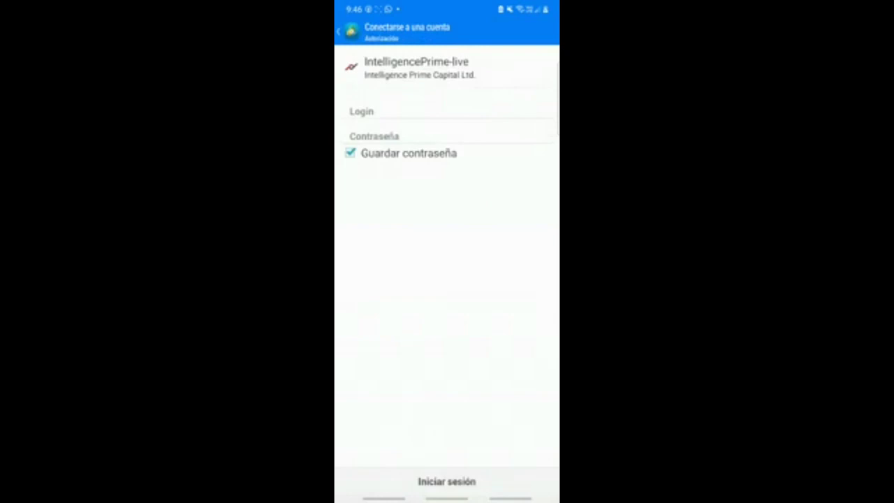